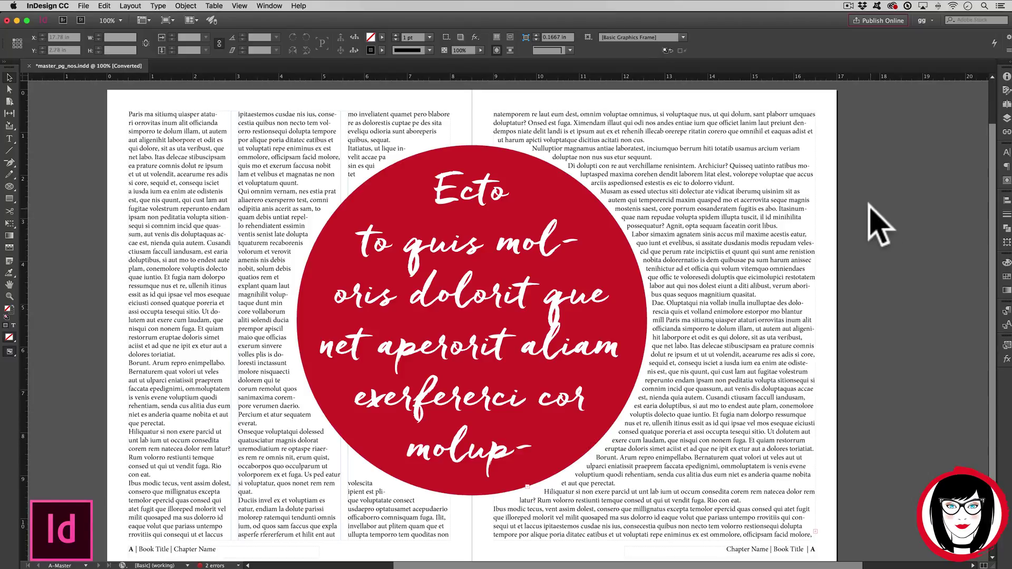
Inspect the left and right text frames and the red circle, then deselect everything
click(301, 131)
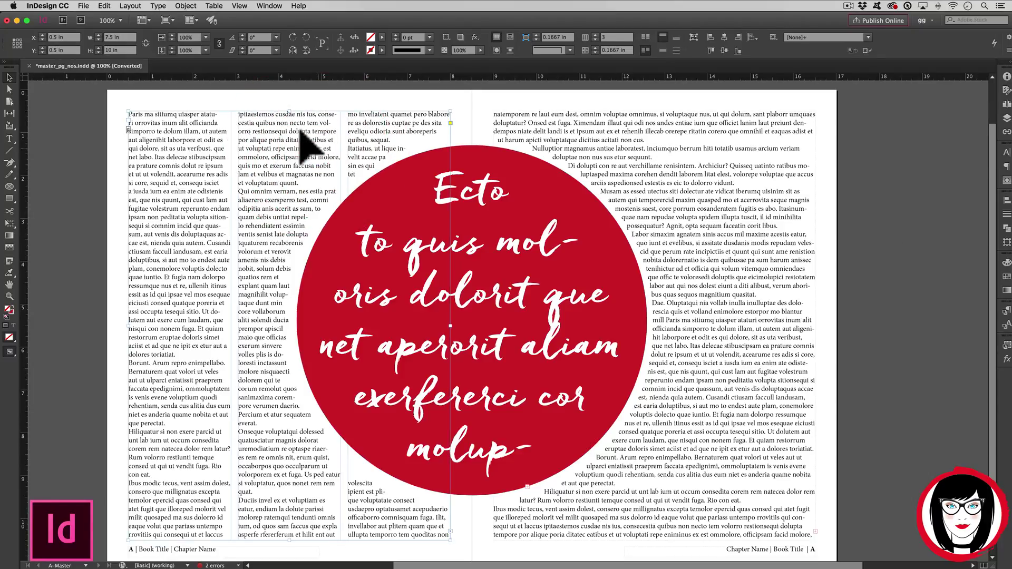
click(647, 159)
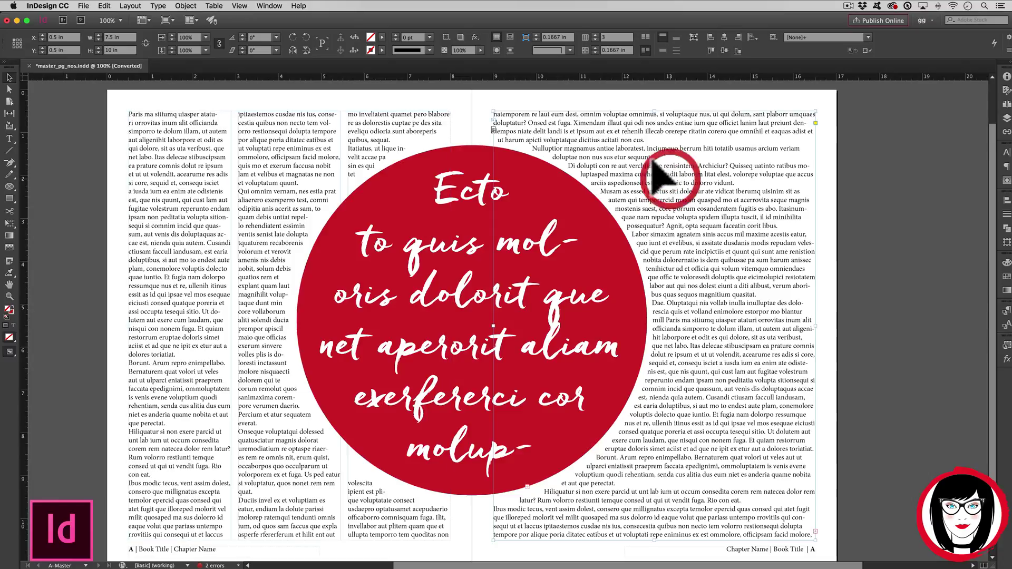
click(463, 152)
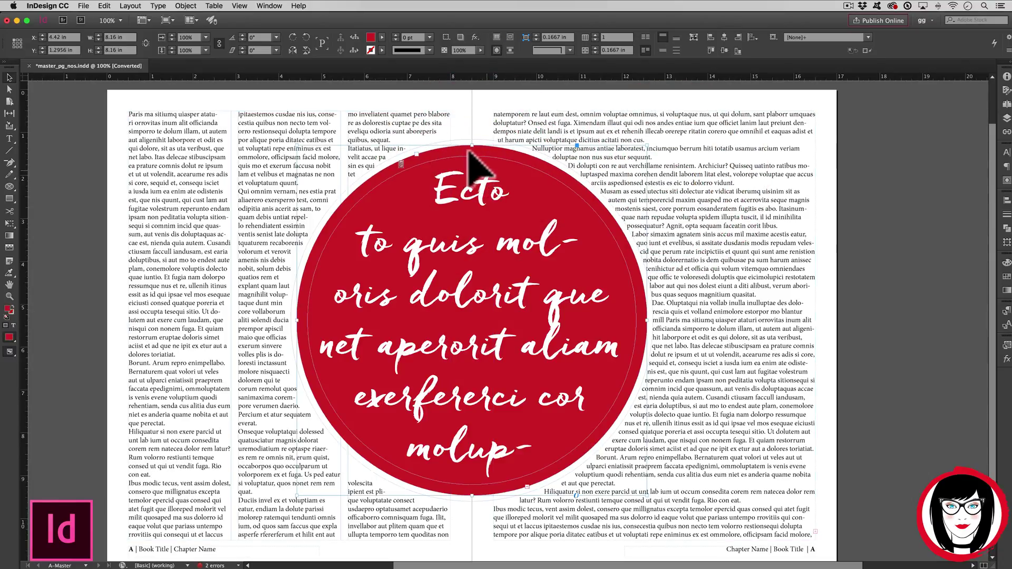
click(917, 198)
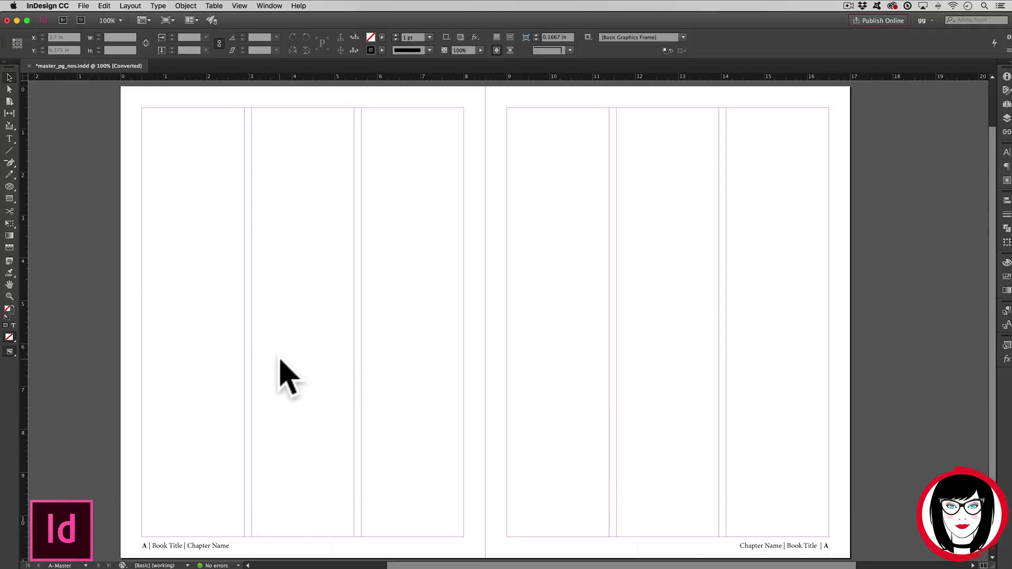
Draw a text frame across the left page's three columns, then type and delete test text
click(9, 139)
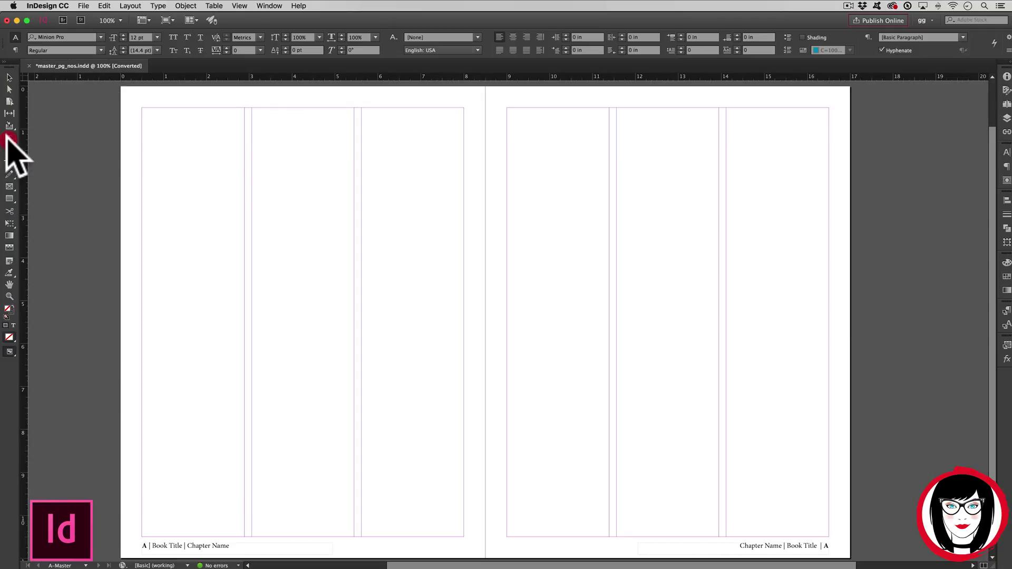
drag(142, 109, 460, 535)
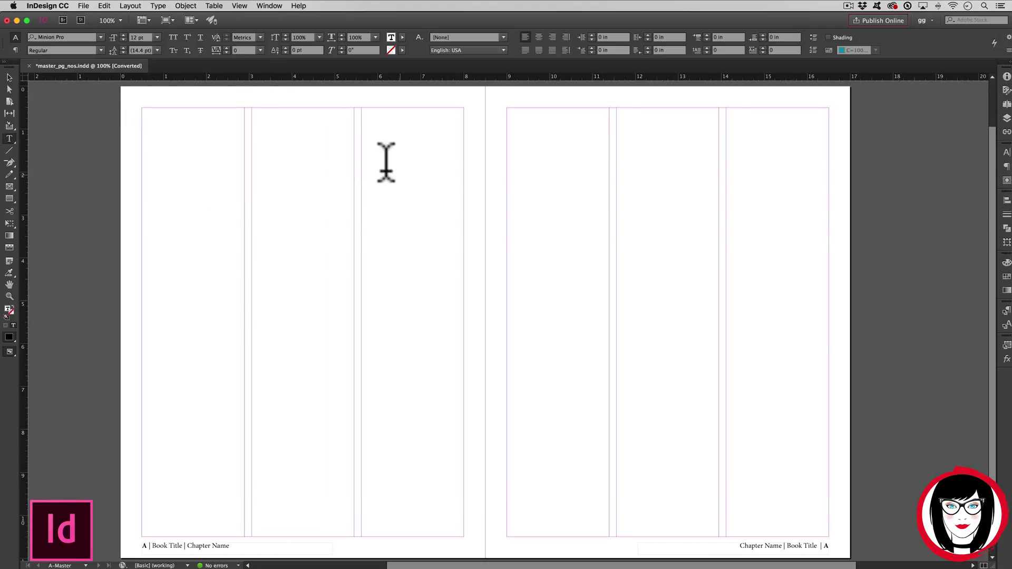
text(kbjsbbfbfjb fjb; fi)
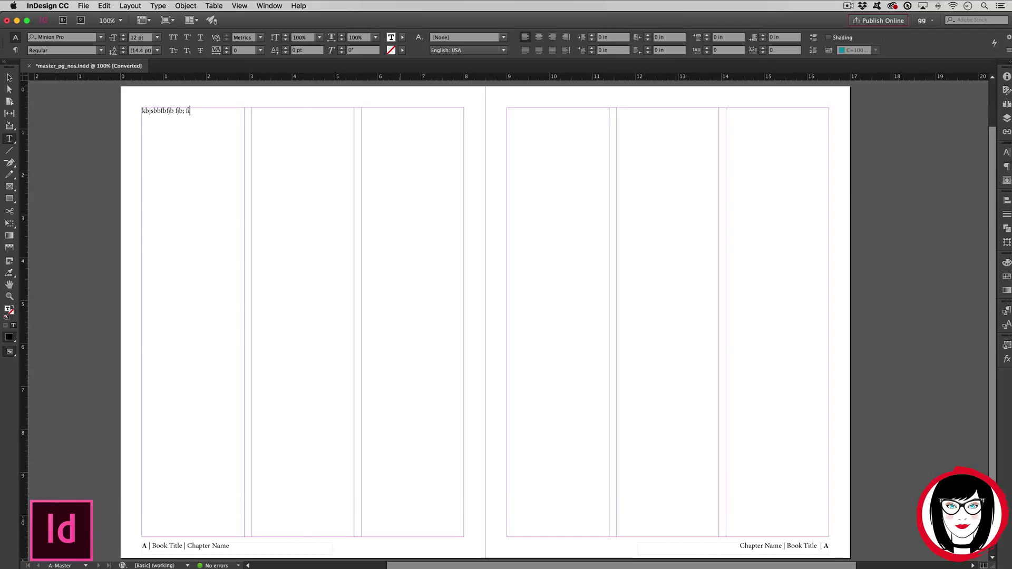
key(super+a)
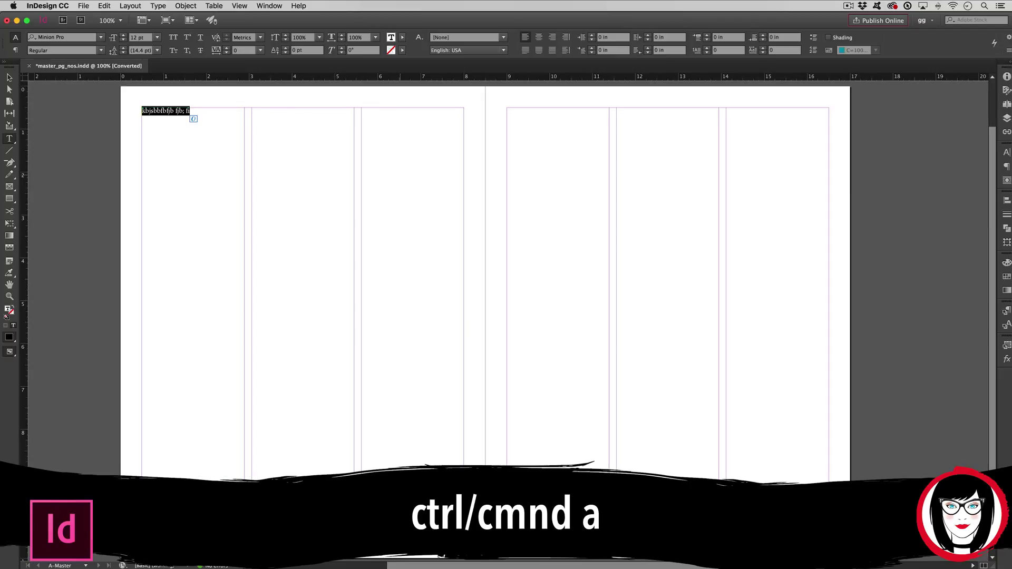
key(BackSpace)
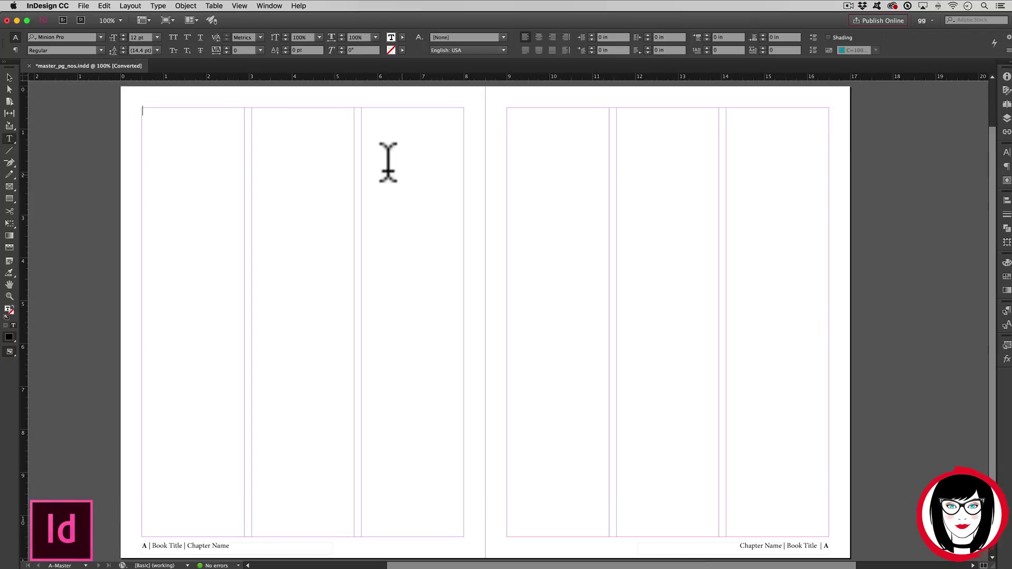
key(super+Tab)
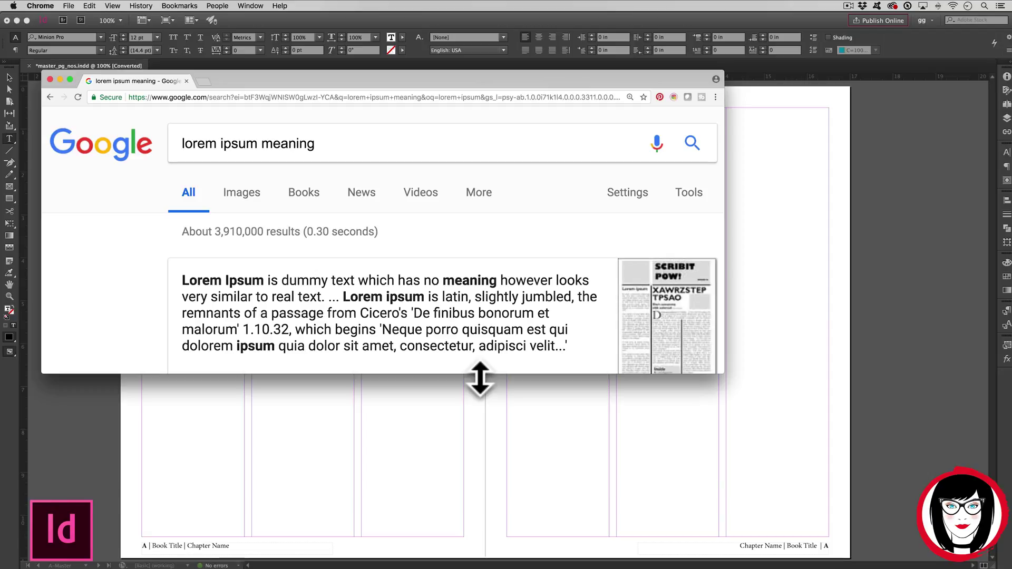
Bring the InDesign layout back to the front after reading the lorem ipsum meaning
click(814, 366)
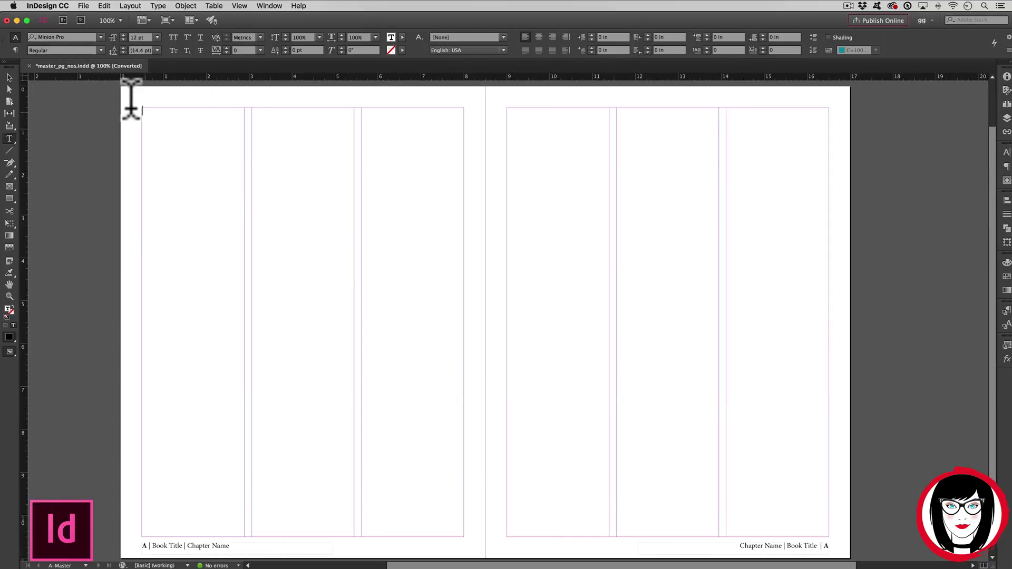
Fill the left-page frame with lorem ipsum using Type > Fill with Placeholder Text
click(158, 6)
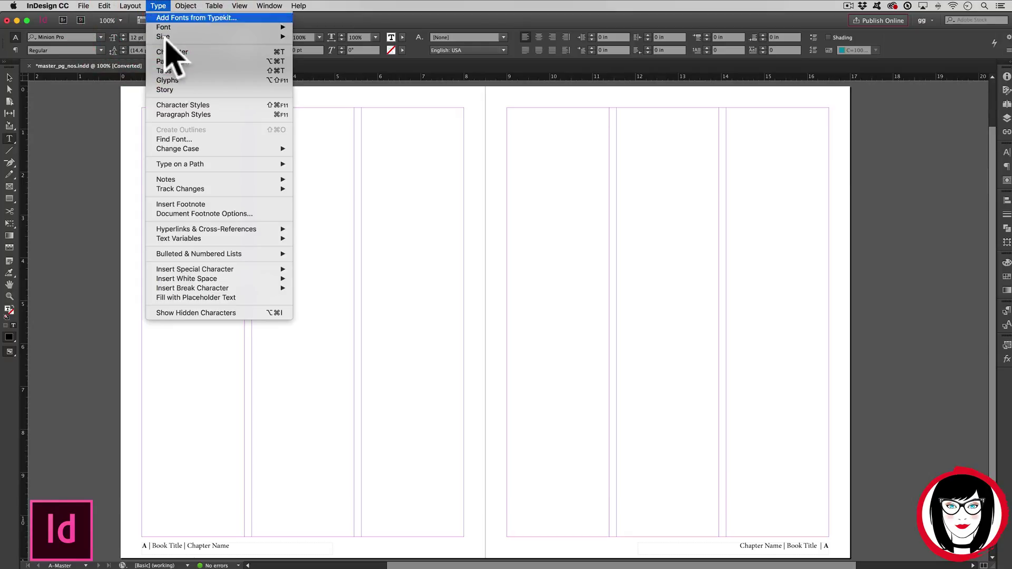
click(176, 298)
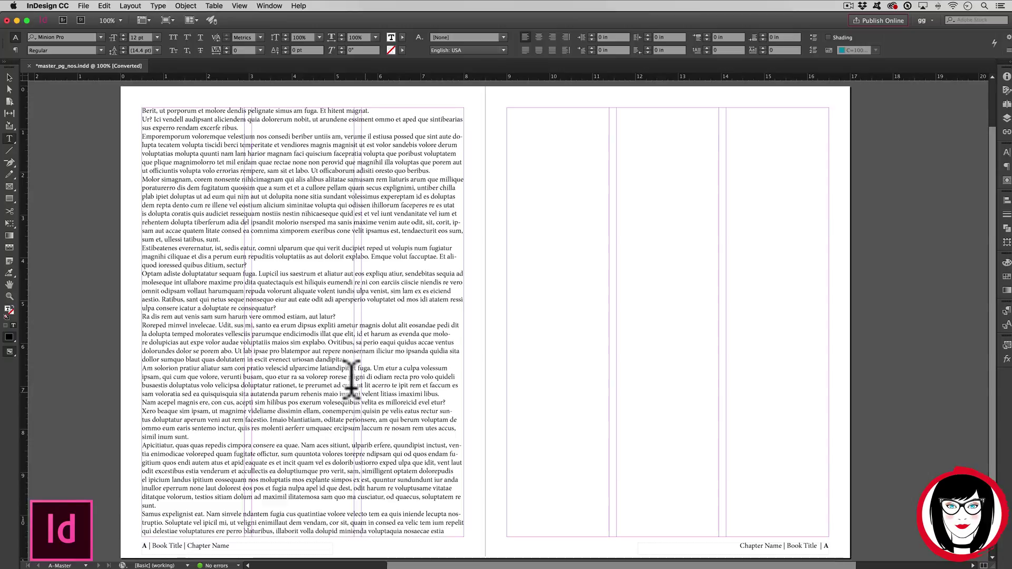
Select the left-page text frame as an object so its columns can be set to 3
key(Escape)
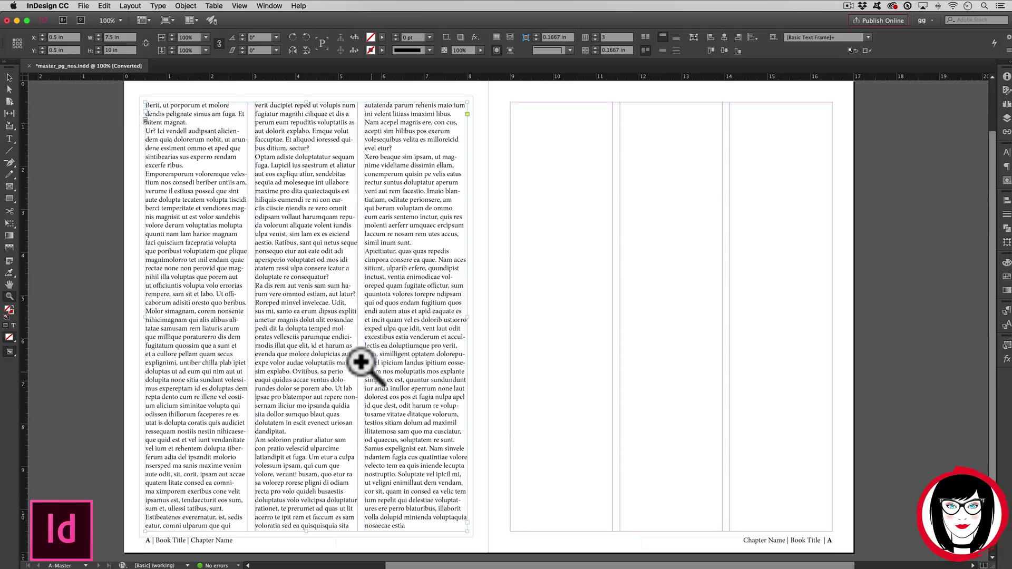
Thread the left-page story into a new frame filling the right page's margins
click(9, 78)
click(527, 293)
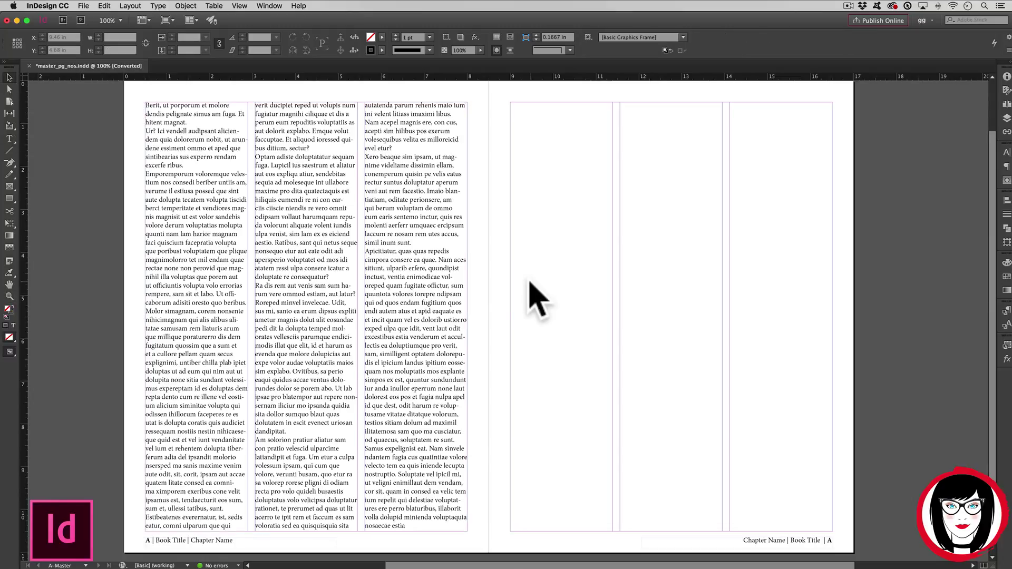
key(t)
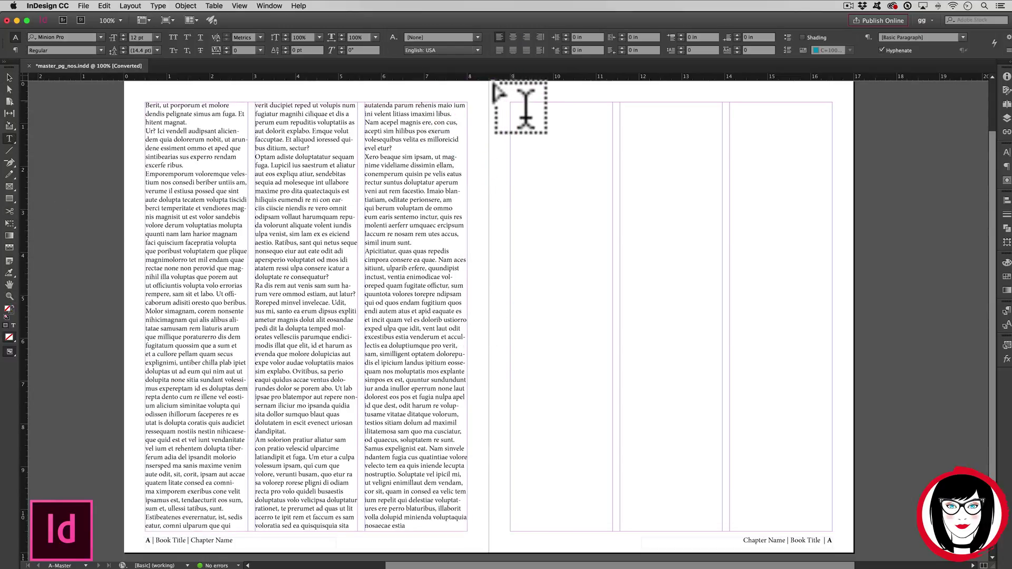
drag(510, 102, 832, 534)
key(super+z)
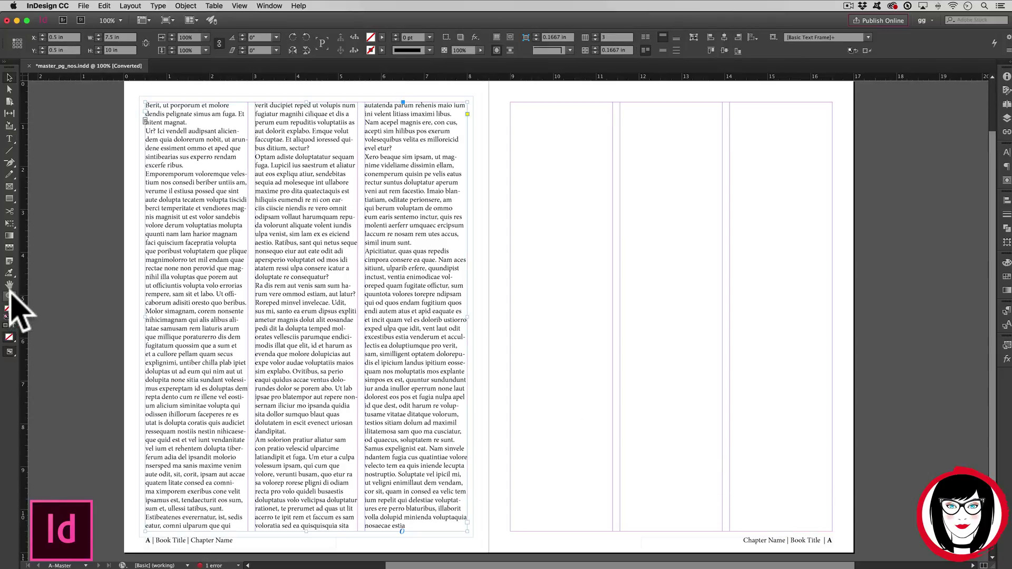
click(468, 523)
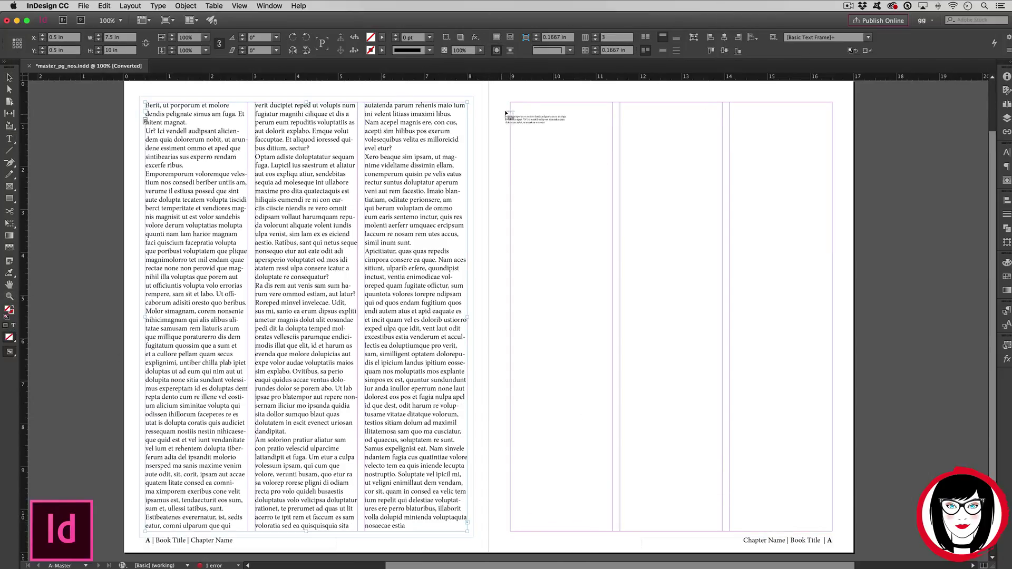
click(513, 107)
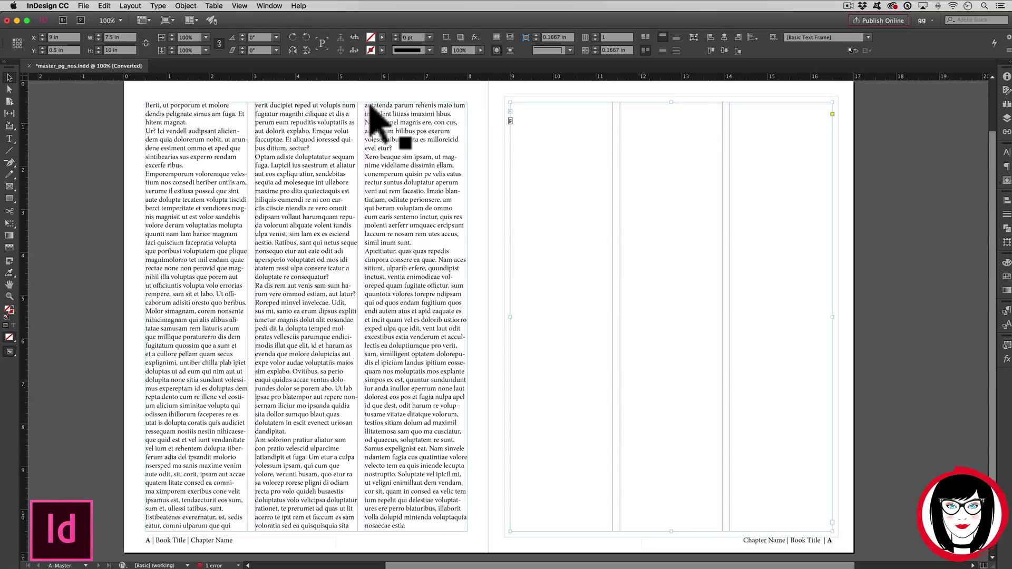
Fill the threaded right-page frame with placeholder text from the frame's context menu
right_click(388, 124)
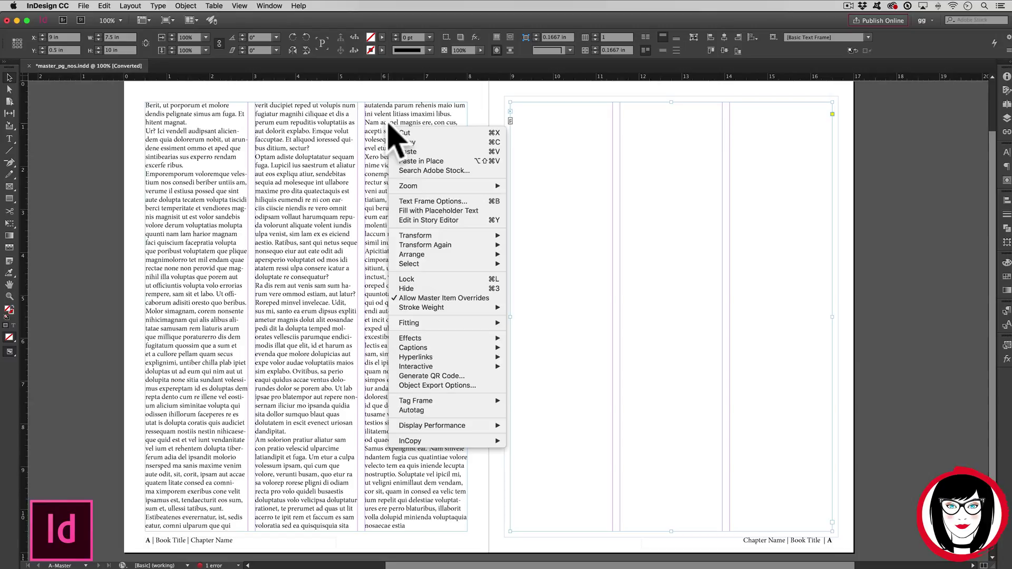
click(452, 211)
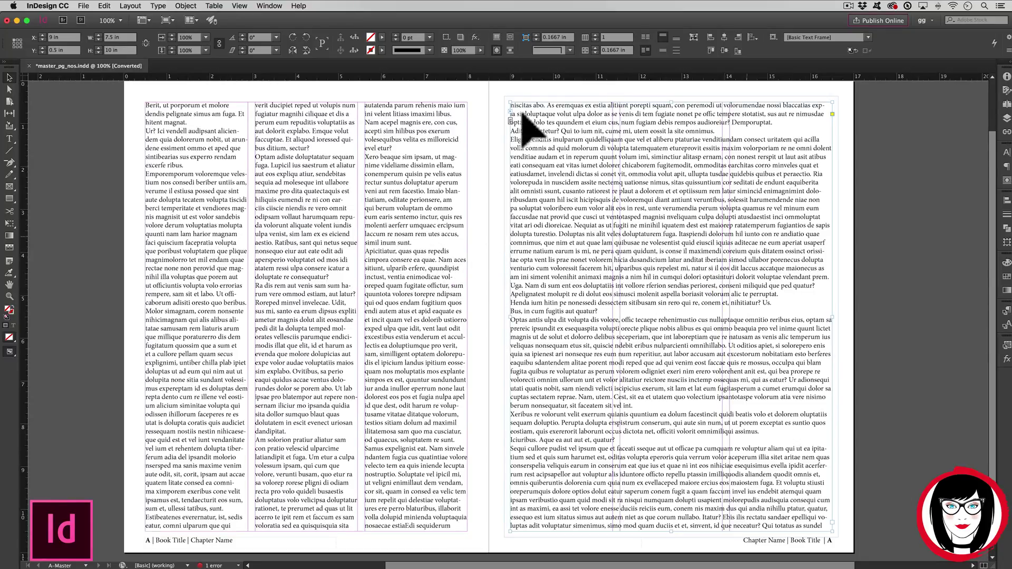
click(158, 6)
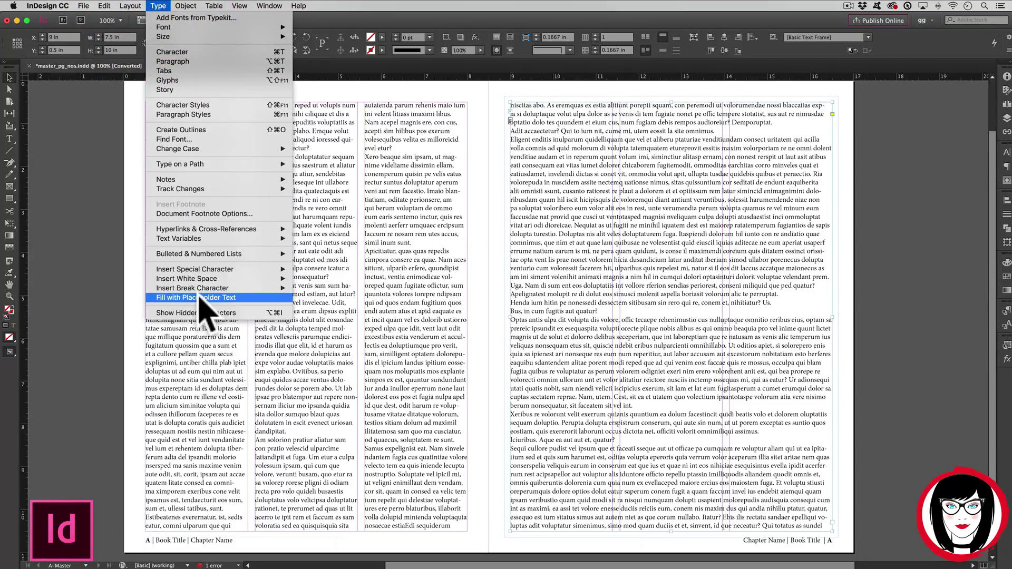
click(113, 279)
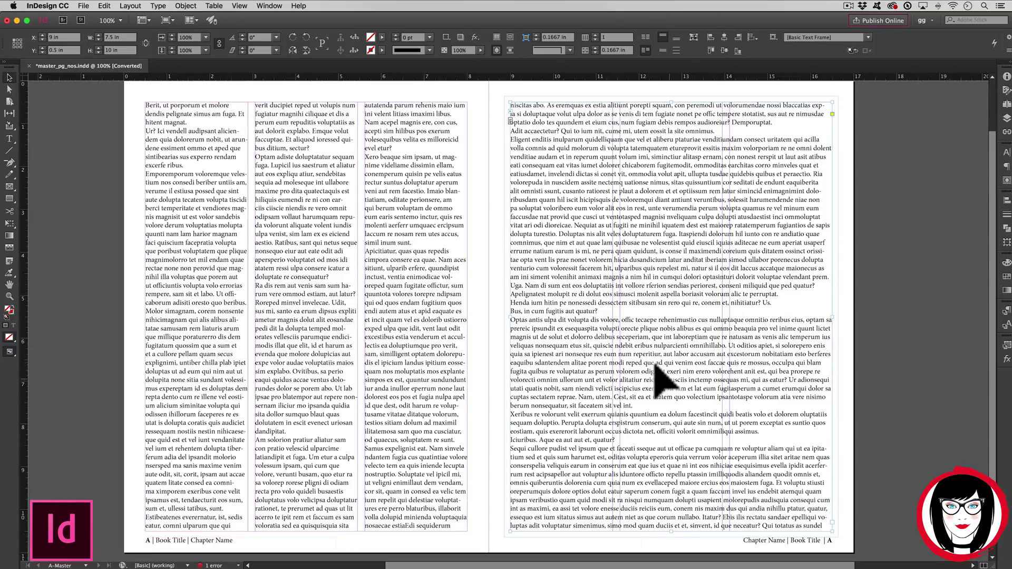
Draw a large circle frame across the spread's centre and move it down about 0.78 in
key(f)
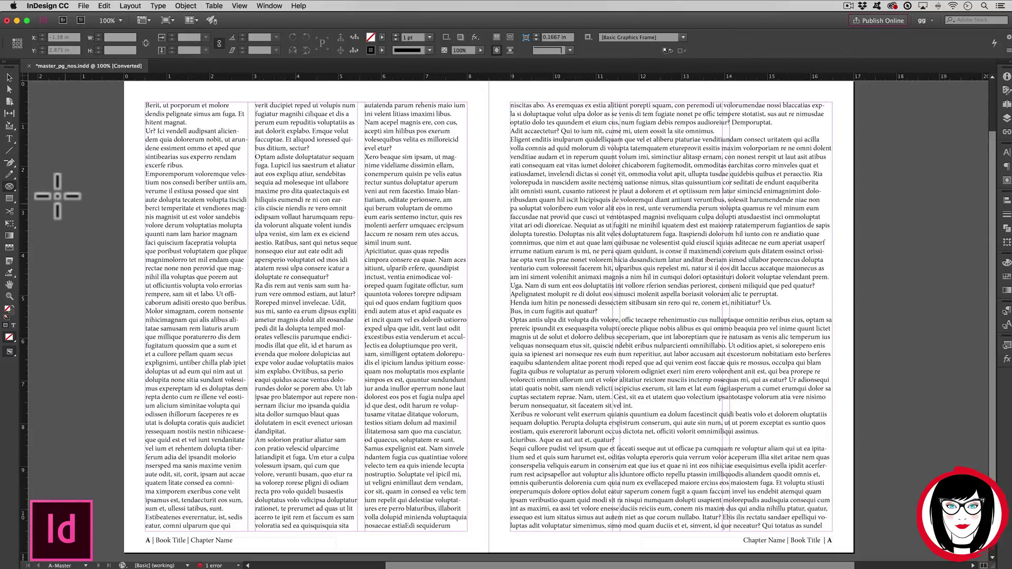
drag(488, 280, 733, 468)
click(8, 78)
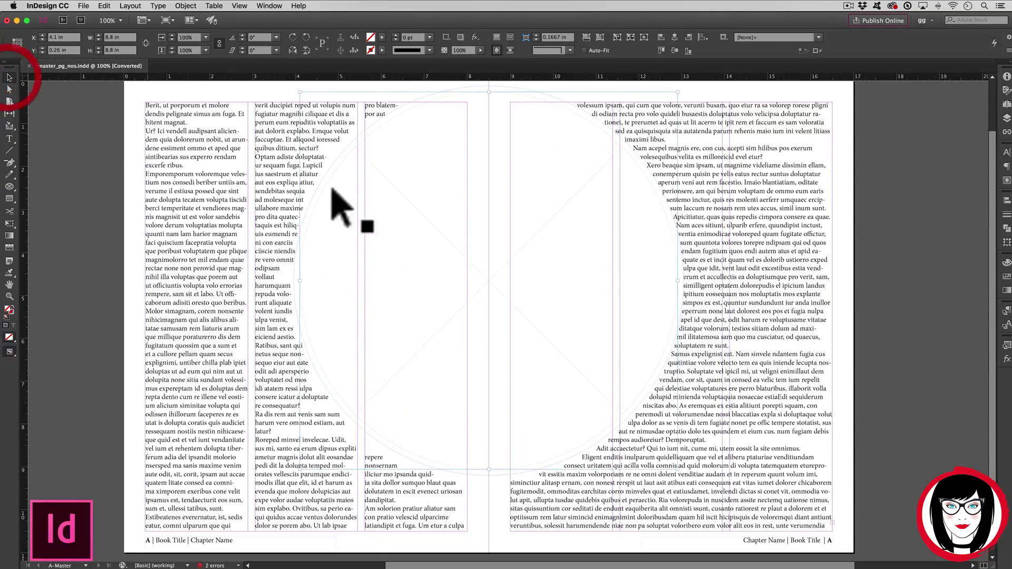
drag(389, 193, 389, 226)
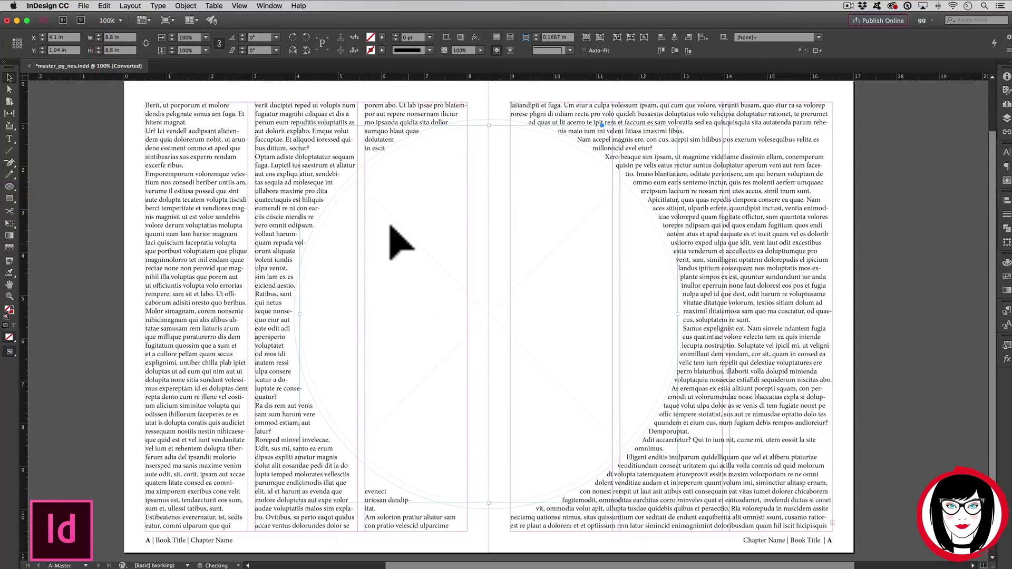
drag(479, 218, 477, 226)
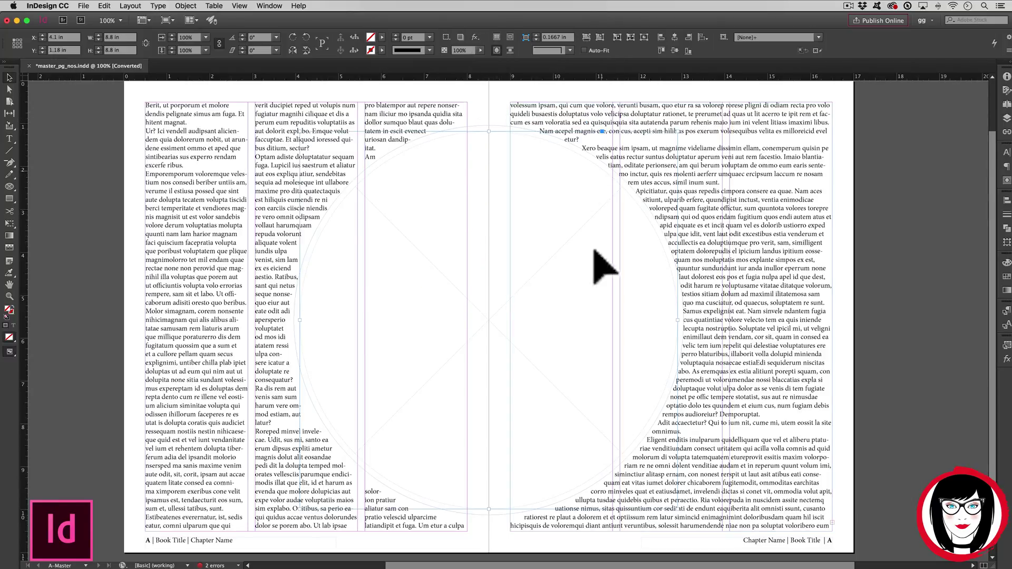
Place the text cursor in the circular frame and fill it with placeholder text
click(10, 140)
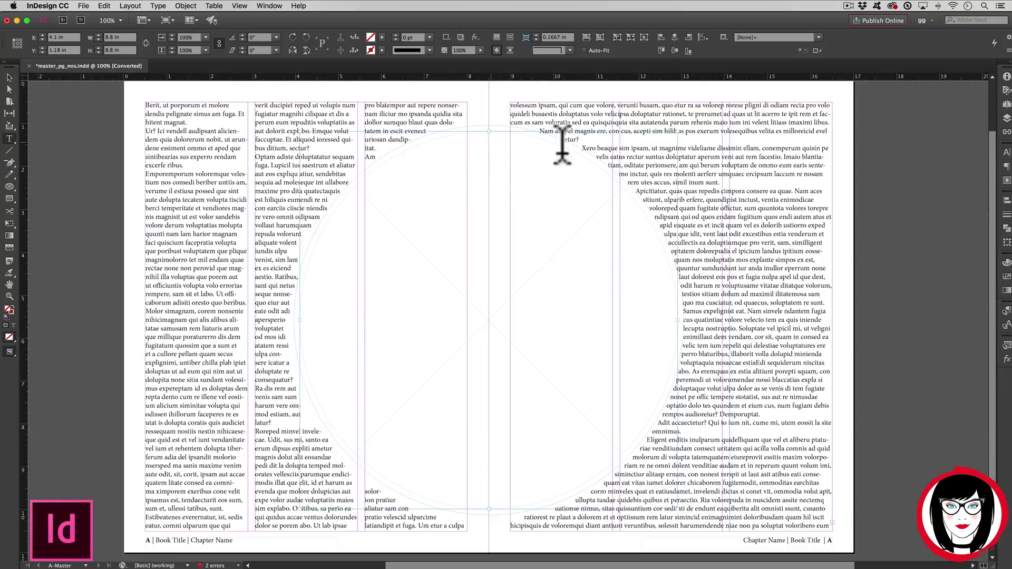
click(473, 133)
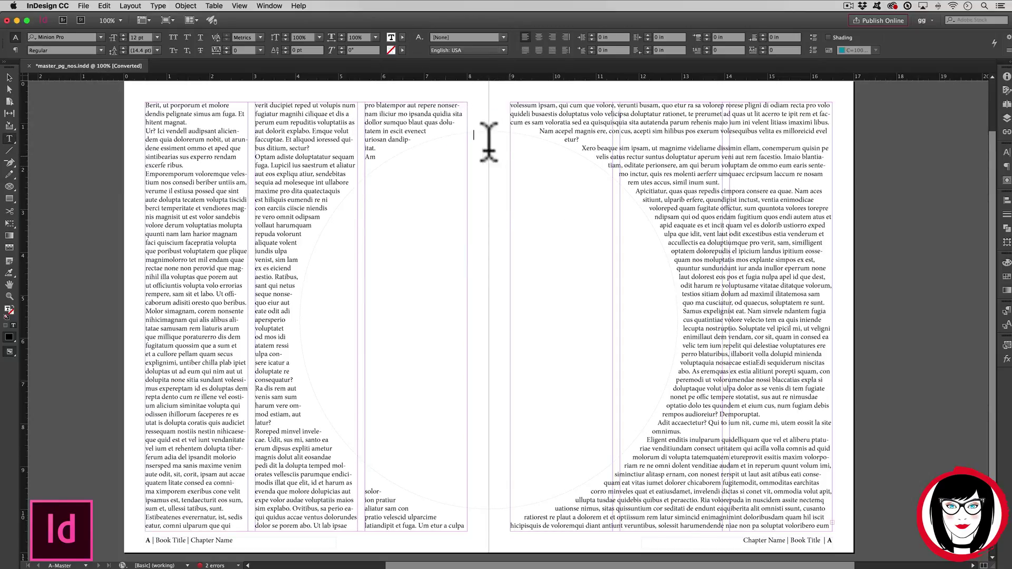
click(131, 5)
mouse_move(158, 6)
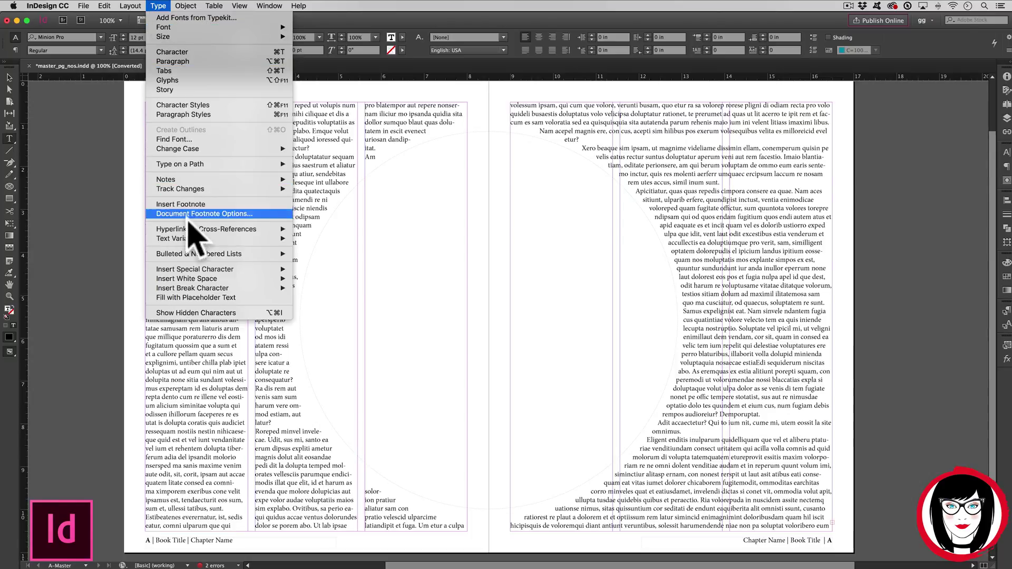
click(202, 298)
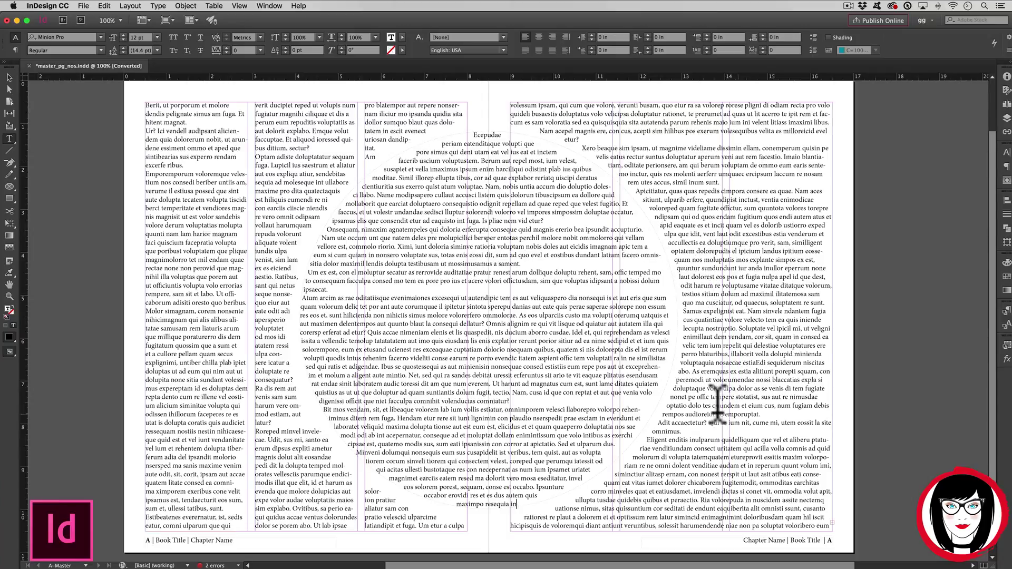
Select all the circle's text and set it in Freeland at 72 pt
click(455, 252)
key(super+a)
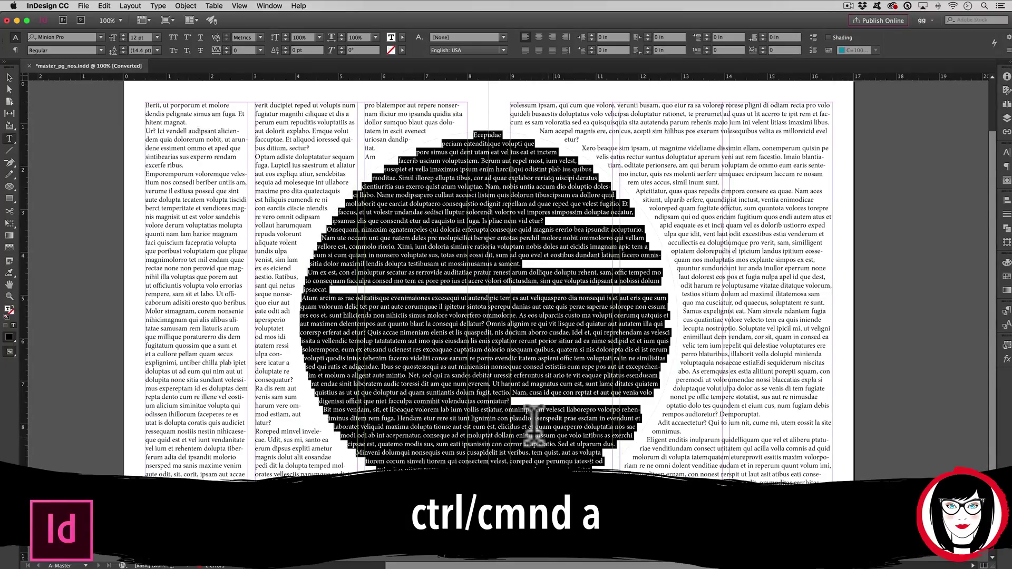
click(101, 37)
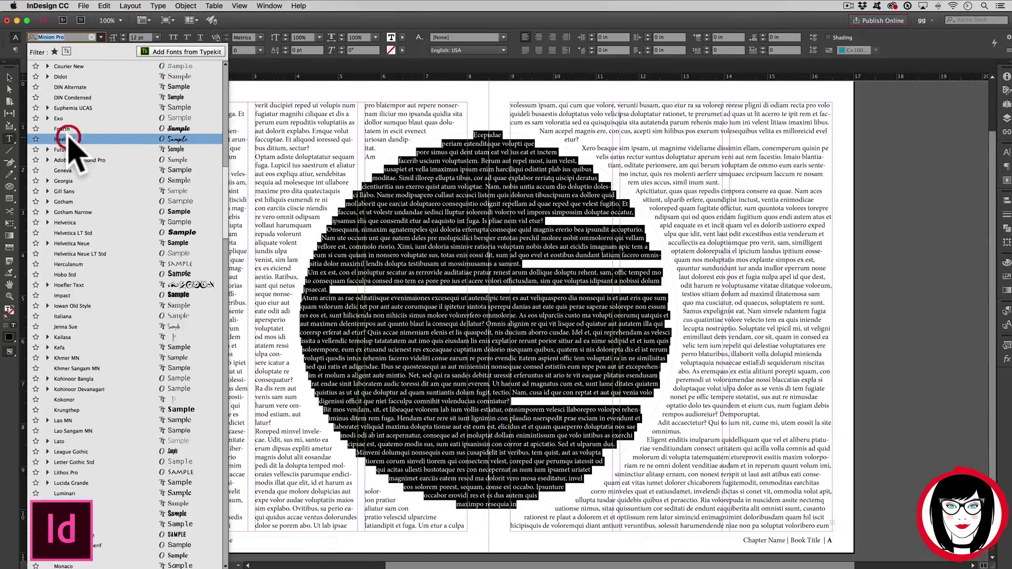
click(68, 138)
click(156, 37)
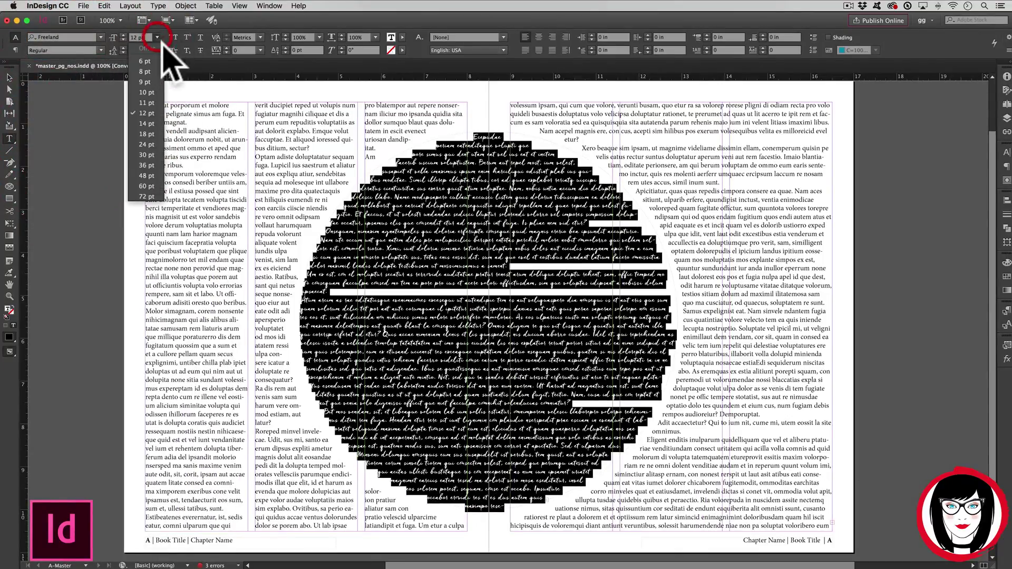
click(146, 196)
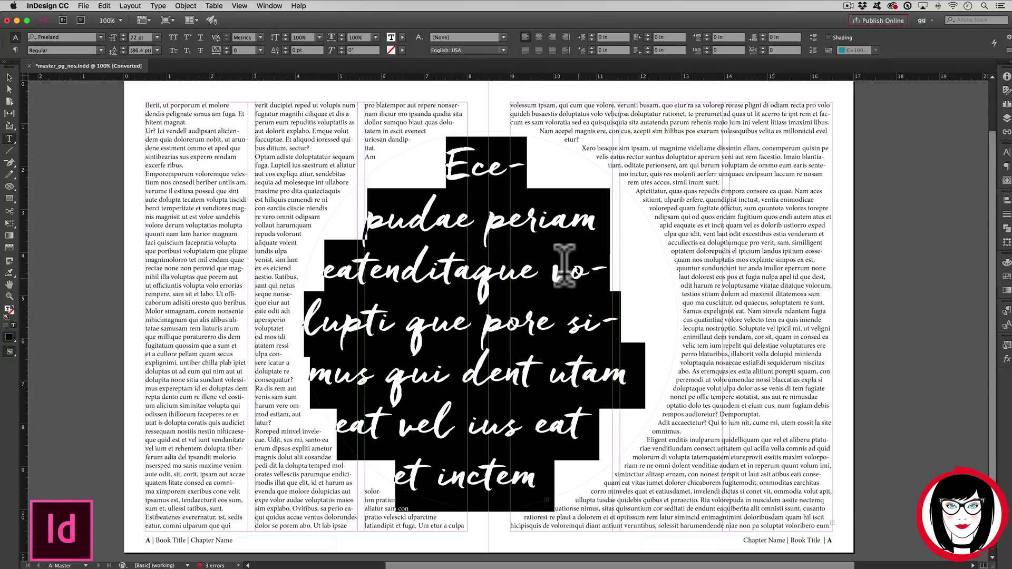
click(403, 37)
Make the circle's Freeland text white with [Paper] and fill the circle with red C=15 M=100 Y=100 K=0
click(315, 85)
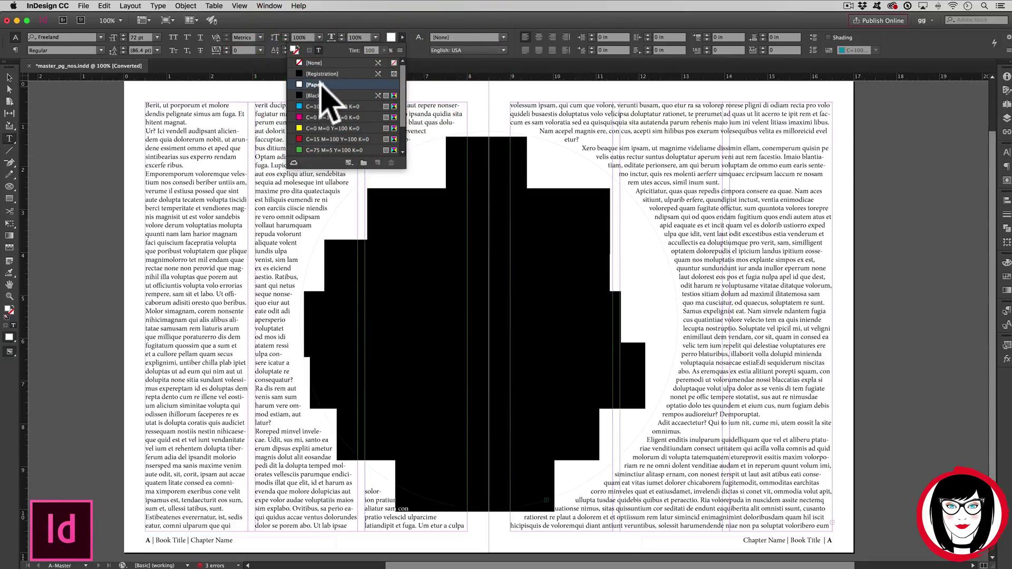
click(422, 21)
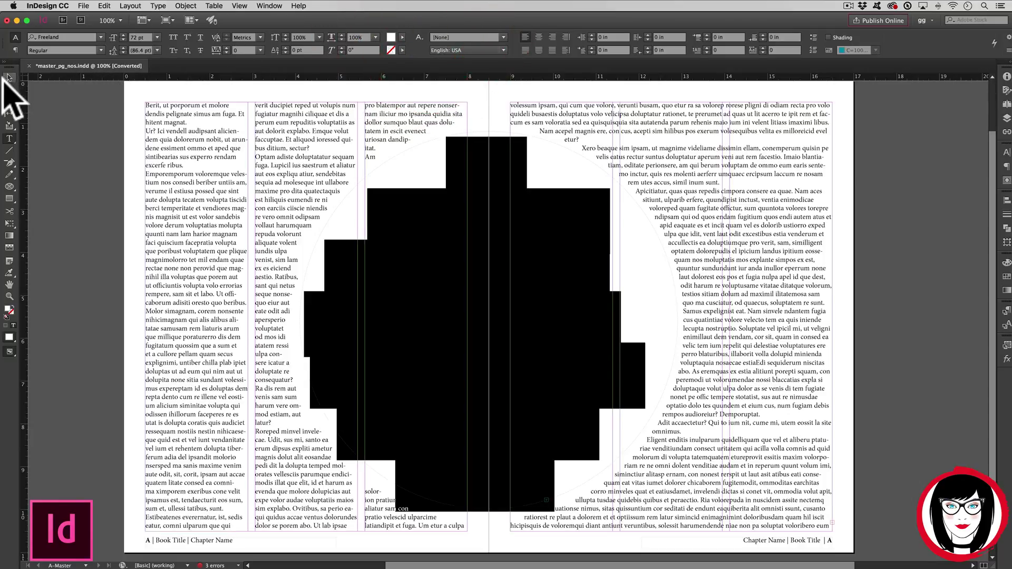
click(10, 77)
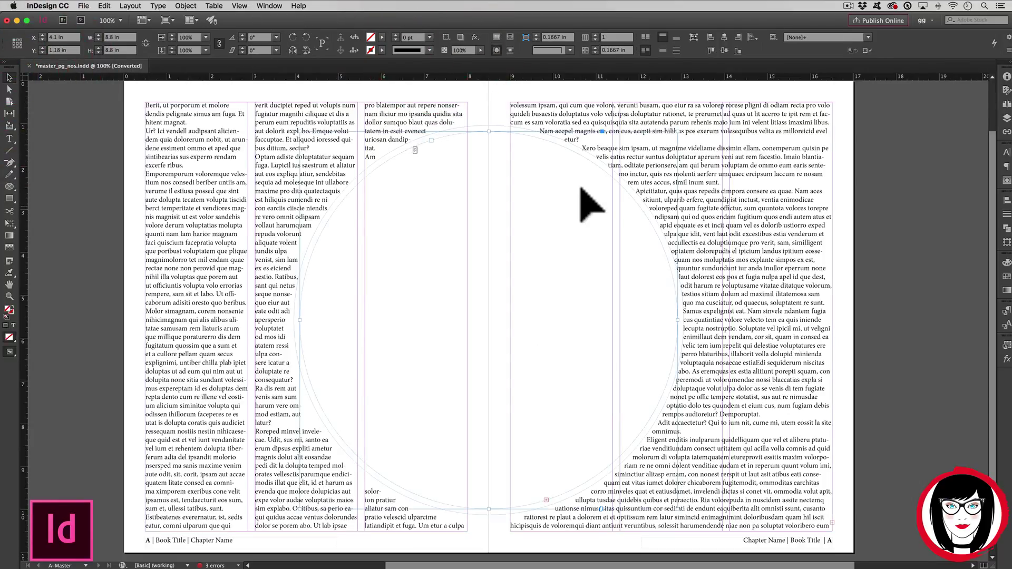
click(379, 35)
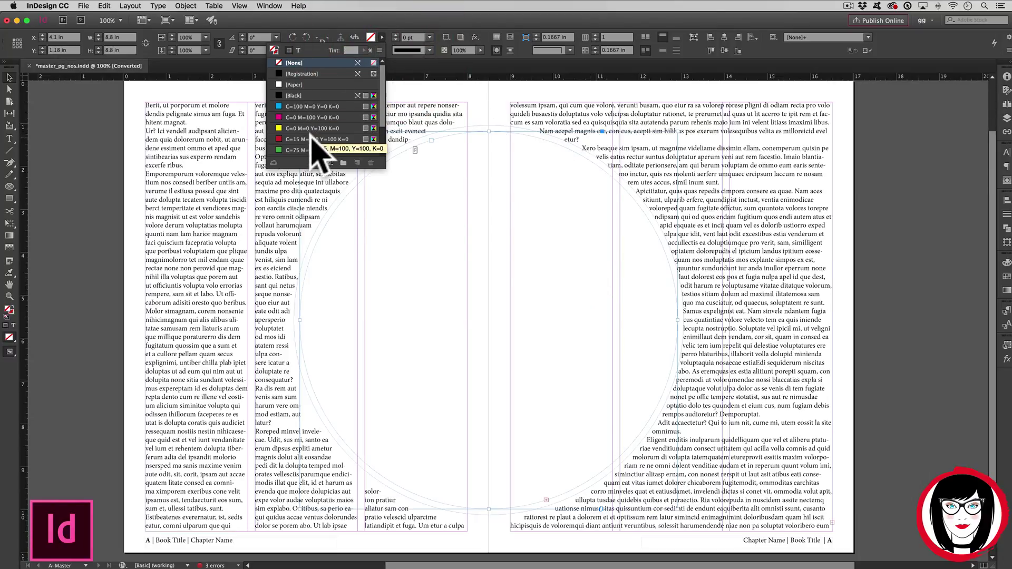
click(311, 139)
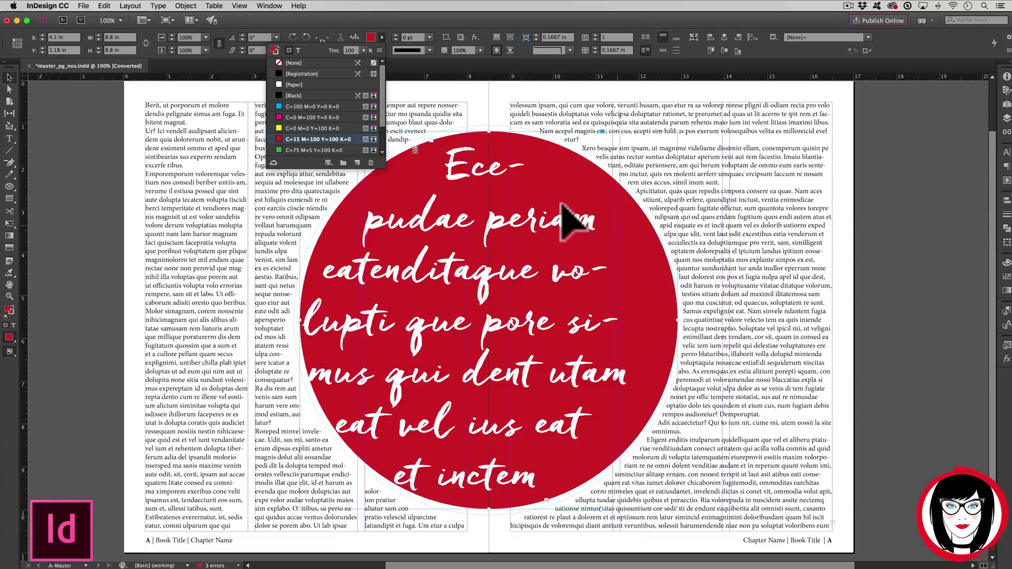
click(560, 219)
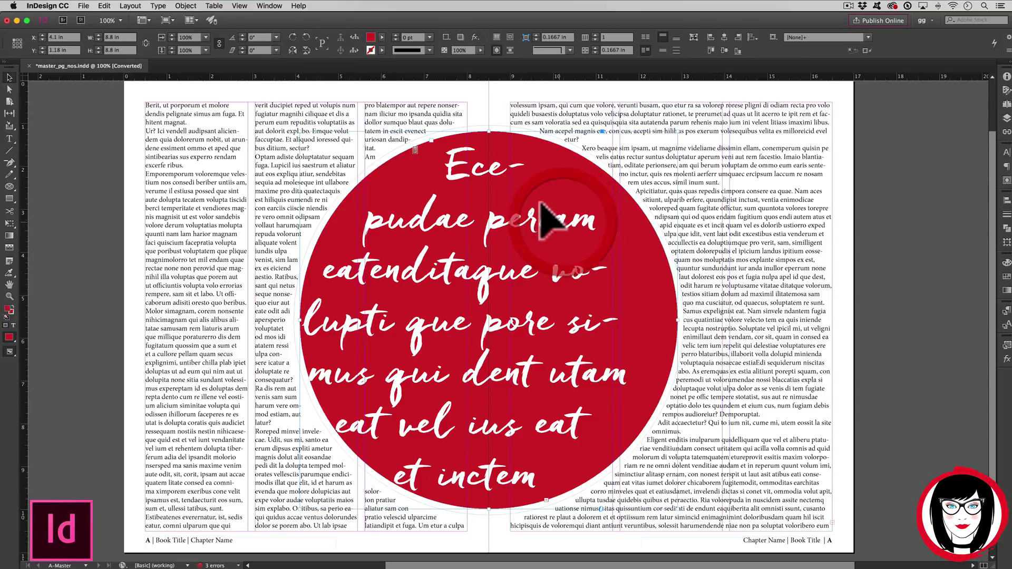
Select all the circle's Freeland text and step its size up to 78 pt, reflowing to 'utam eat vel'
click(9, 139)
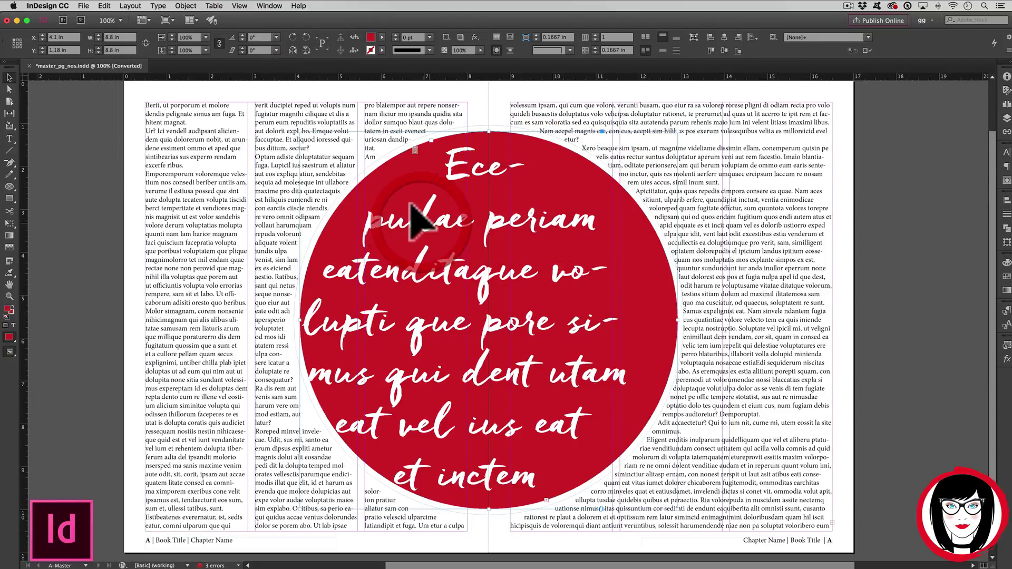
click(10, 138)
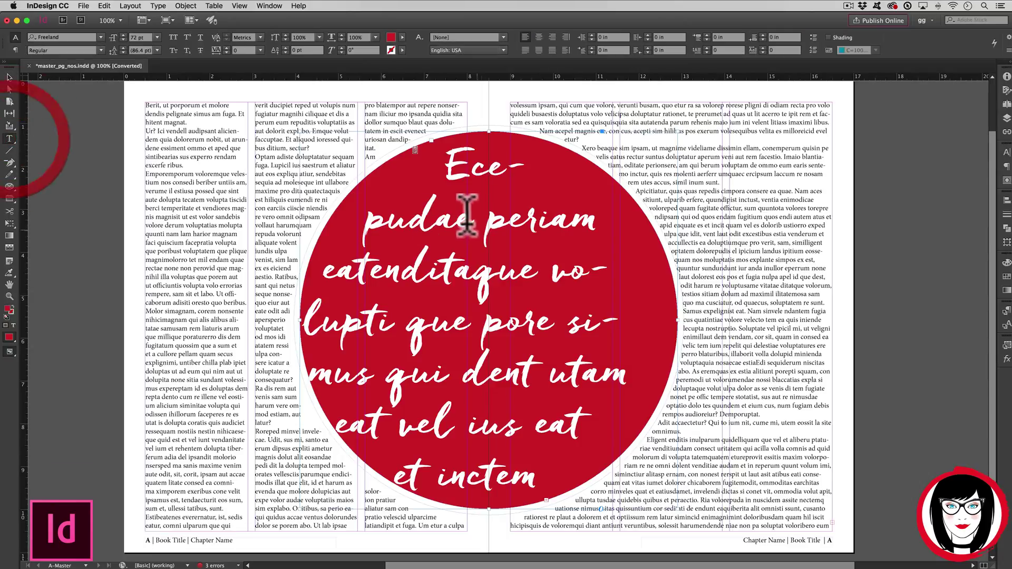
click(439, 158)
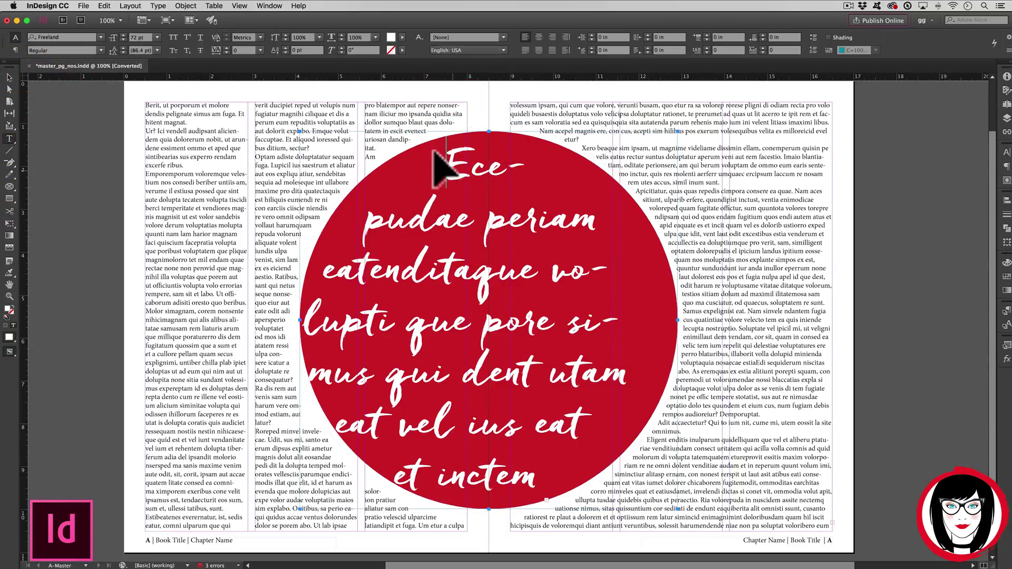
key(super+a)
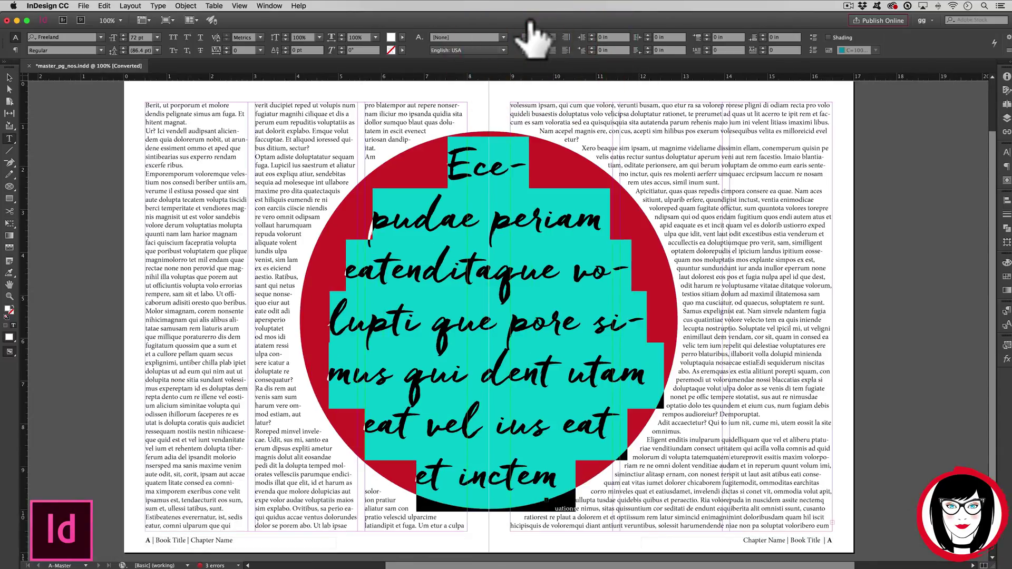
key(Escape)
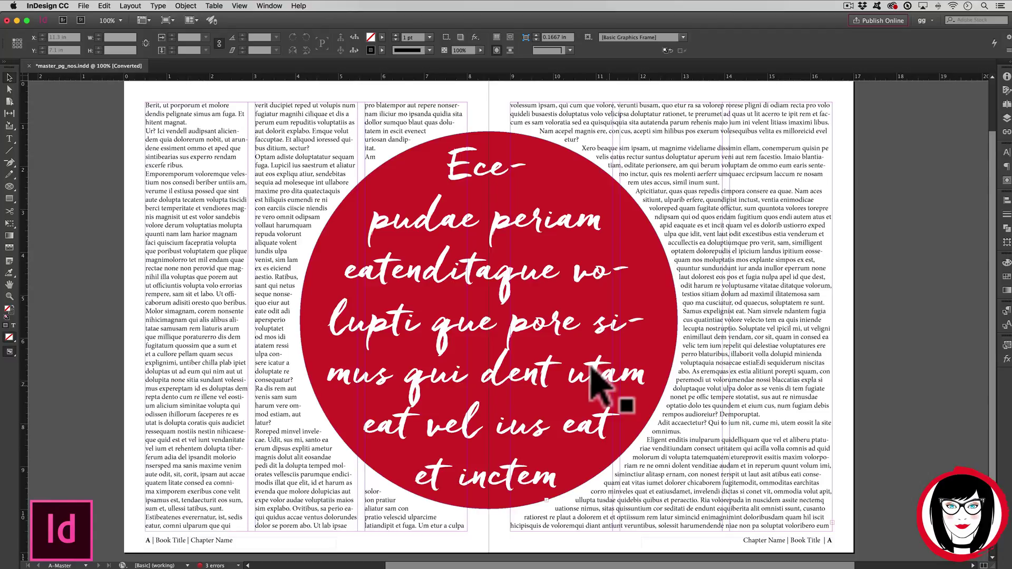
double_click(432, 266)
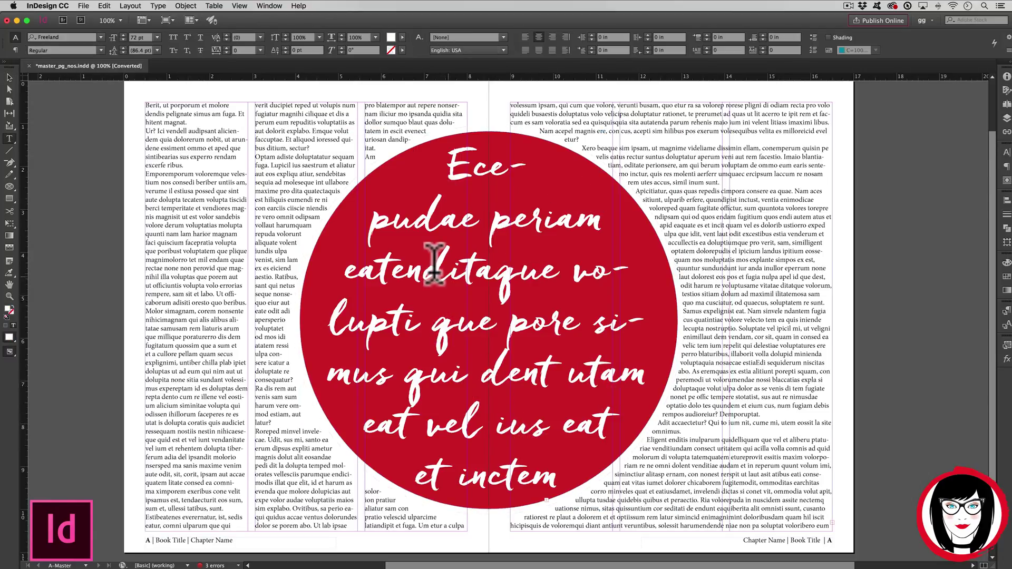
key(super+a)
key(super+shift+comma)
key(super+shift+comma)
key(super+shift+comma)
key(super+shift+comma)
key(super+shift+comma)
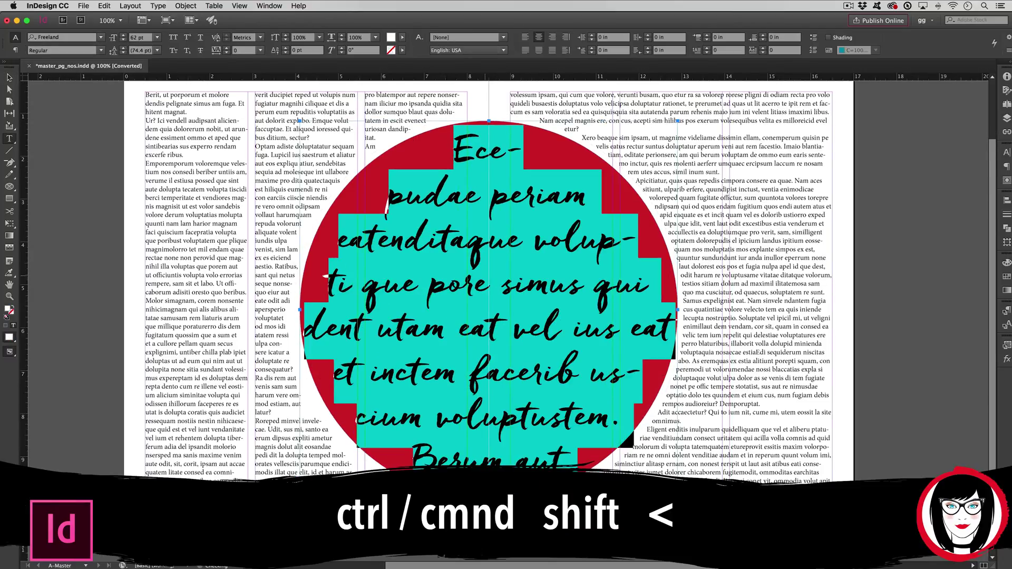
key(super+shift+period)
key(super+shift+period)
key(super+shift+period)
key(super+shift+period)
key(super+shift+period)
key(super+shift+period)
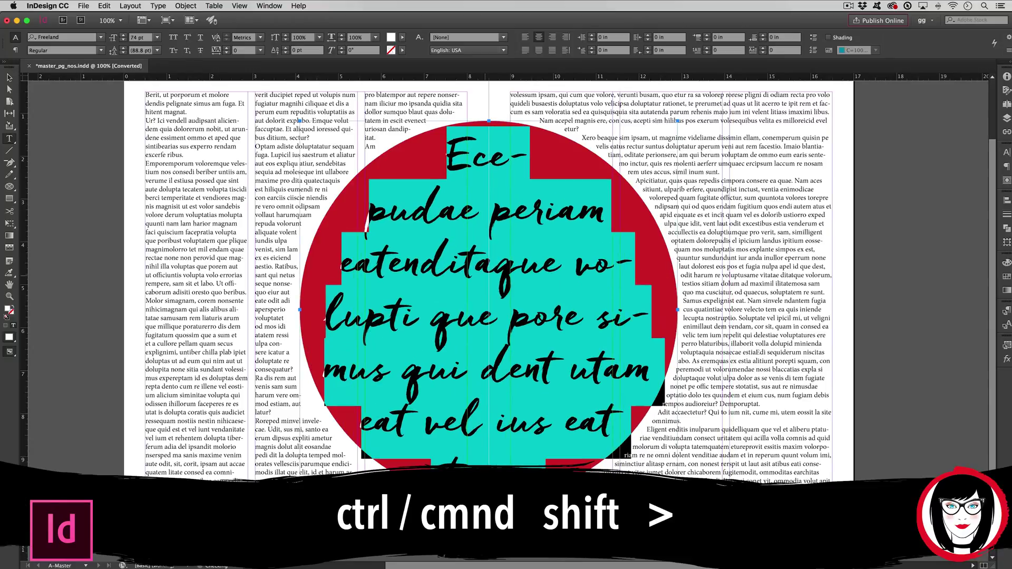
key(super+shift+period)
key(super+shift+period)
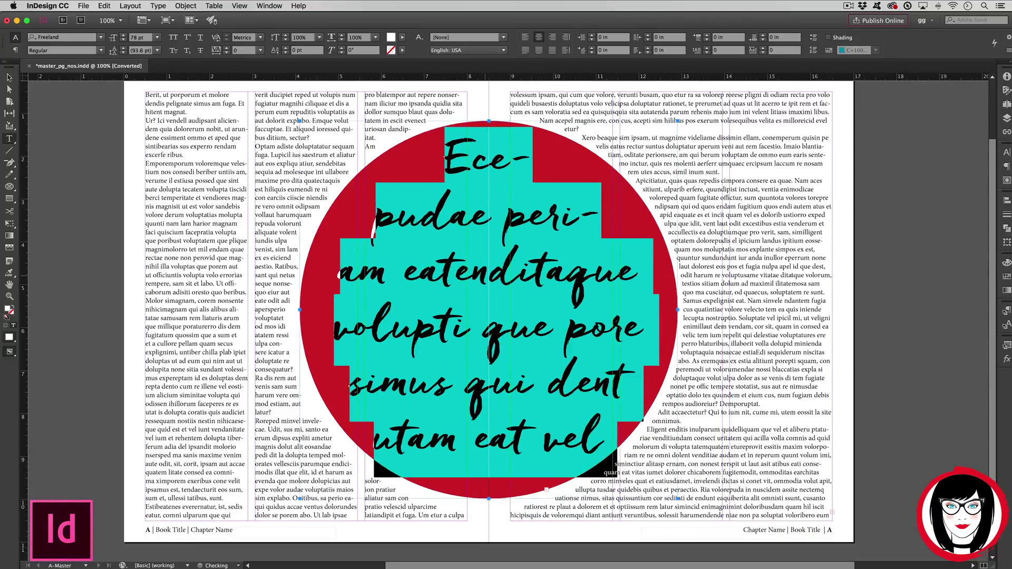
click(9, 80)
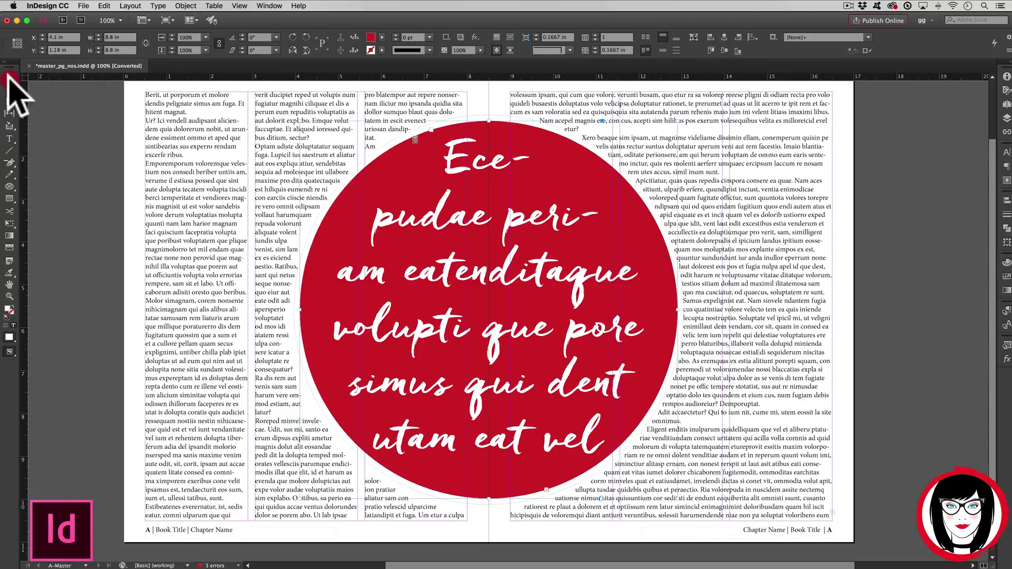
click(73, 132)
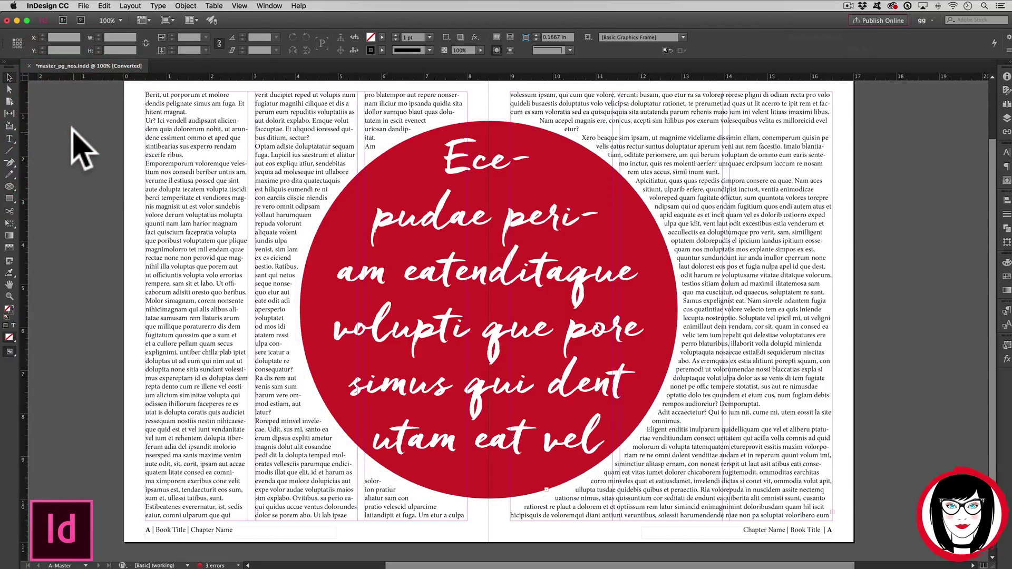